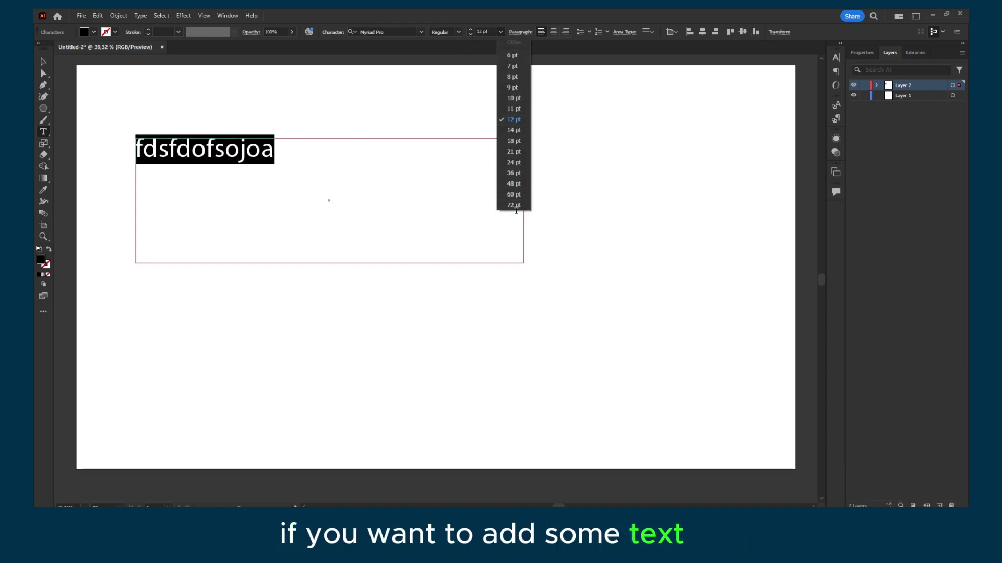
- Set the size of the selected "fdsfdofsojoa" text to 72 pt
key("Escape")
left_click(501, 32)
left_click(514, 211)
- Draw a small text area above the "fdsfdofsojoa" text and enter "ffdffd" in it
left_click(353, 147)
left_click_drag(168, 86, 232, 117)
type("ffdffd")
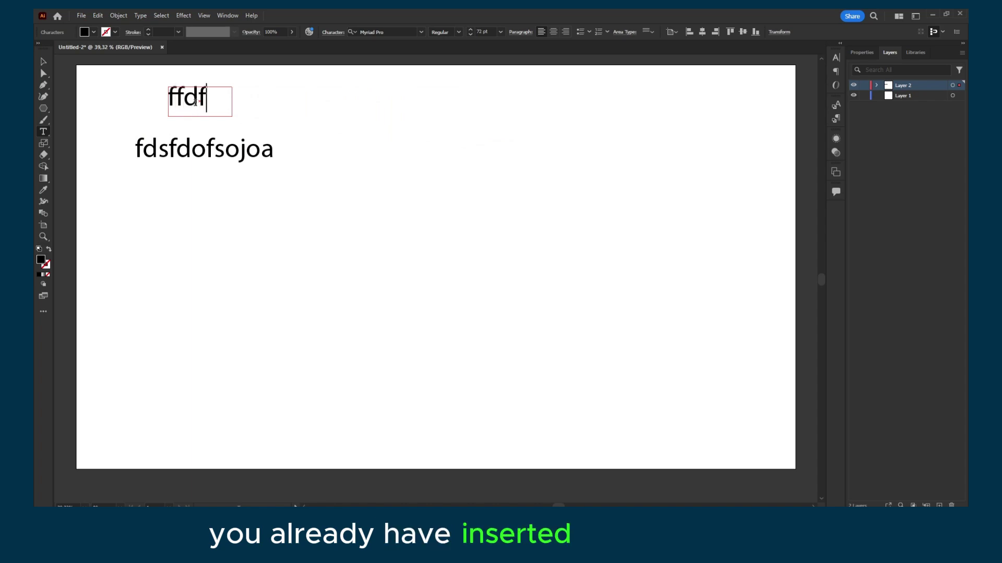
- Turn on Fill New Type Objects With Placeholder Text in the Type preferences and apply the change
left_click(98, 16)
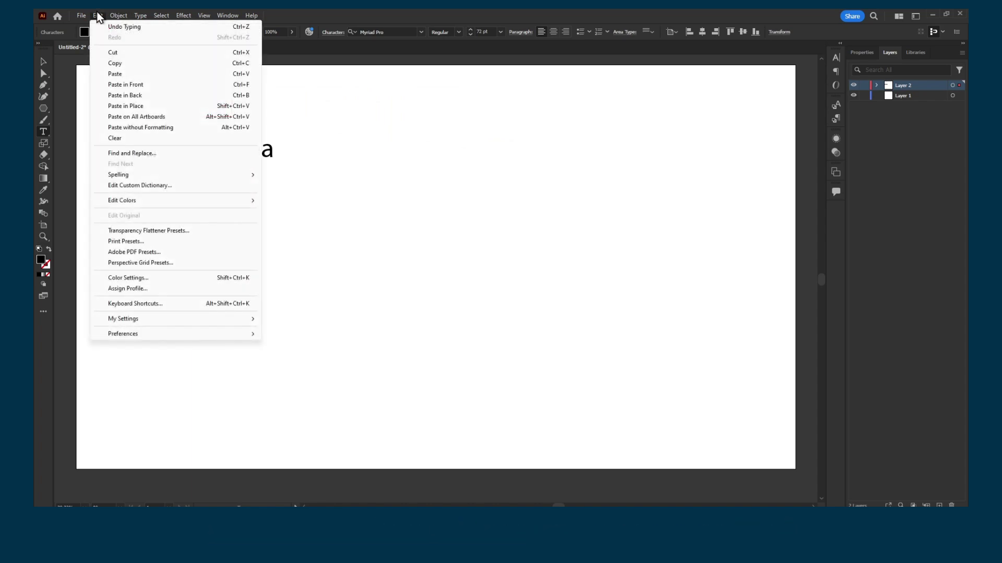
mouse_move(161, 335)
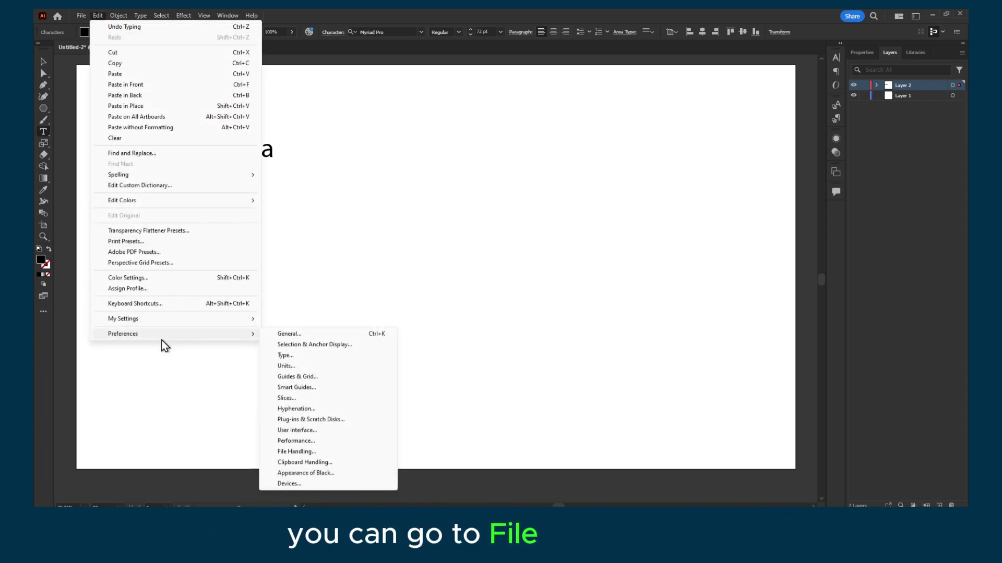
left_click(278, 355)
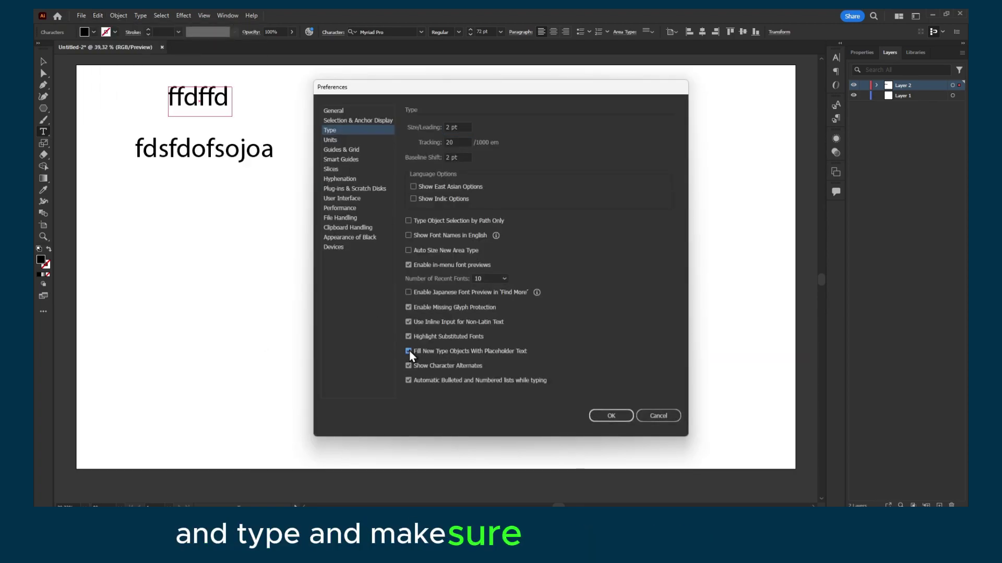
left_click(409, 351)
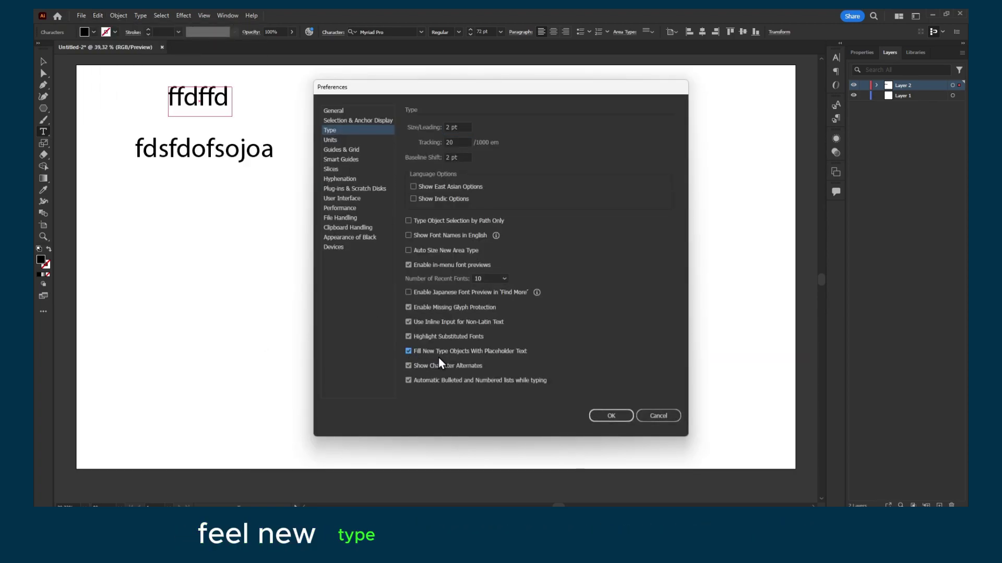
left_click(611, 415)
- Add a large placeholder text area beside the existing words and a small one below "fdsfdofsojoa"
left_click_drag(339, 107, 694, 250)
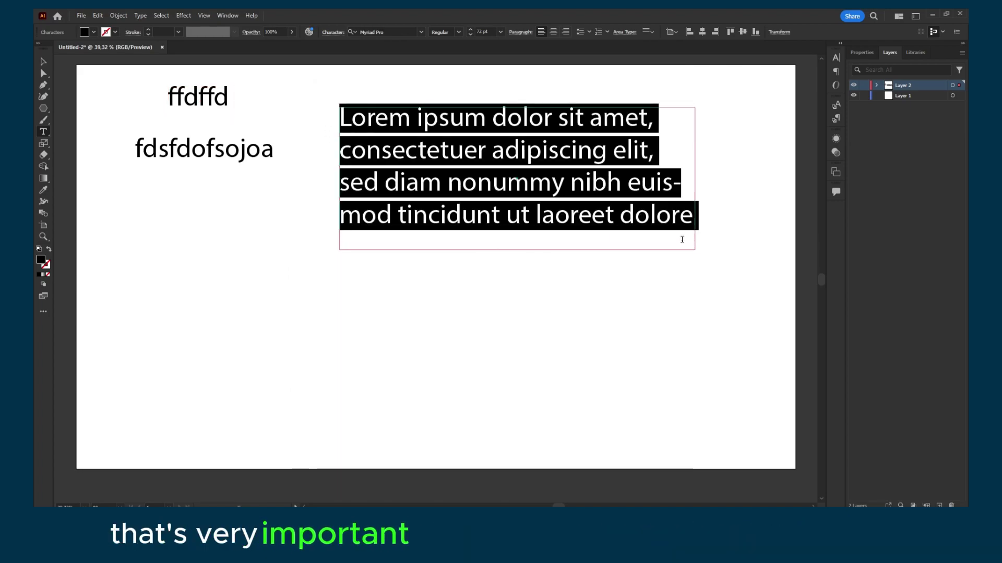
left_click(588, 186)
mouse_move(151, 215)
left_mouse_down()
mouse_move(204, 249)
mouse_move(301, 256)
mouse_move(151, 230)
left_mouse_up()
left_click(290, 235)
left_click(499, 32)
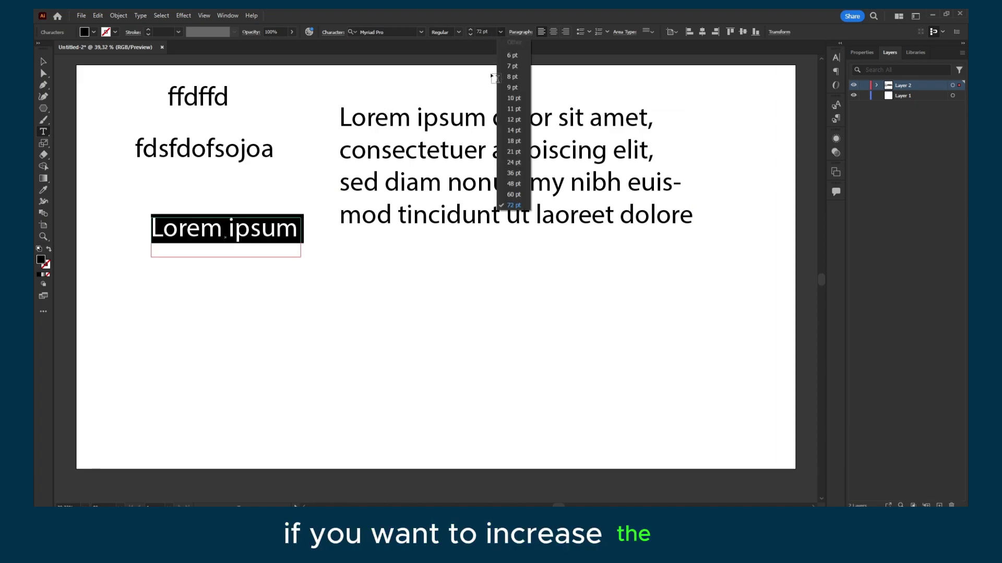
key("Escape")
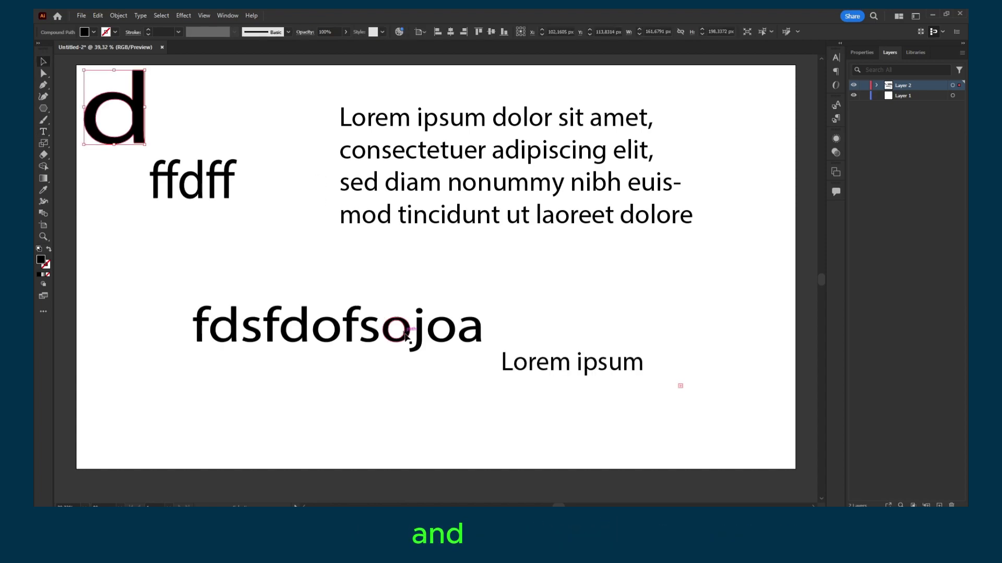
- Draw a new text area just below the Lorem ipsum paragraph and replace its placeholder text with "how are yo"
left_click(101, 198)
key("t")
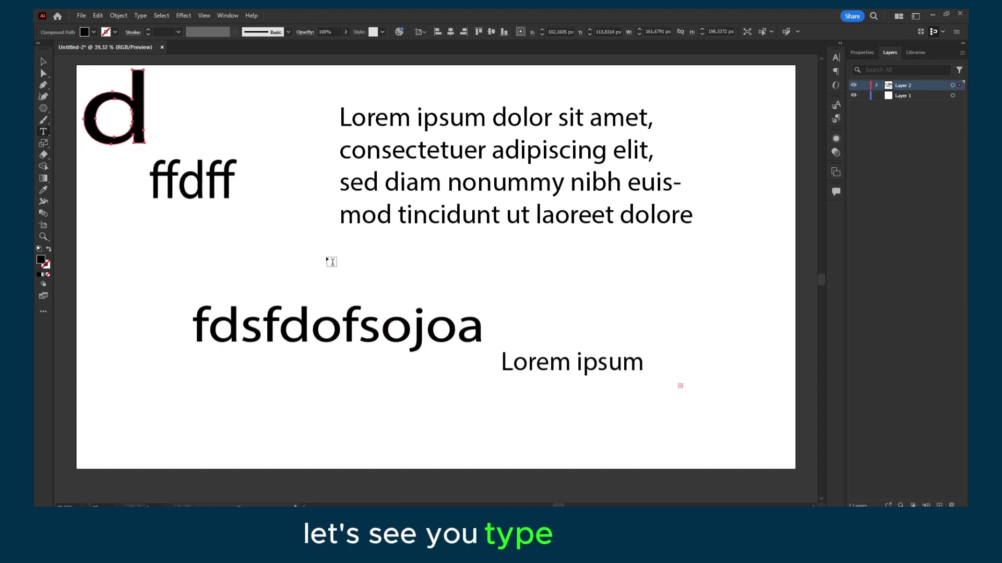
left_click_drag(298, 236, 499, 304)
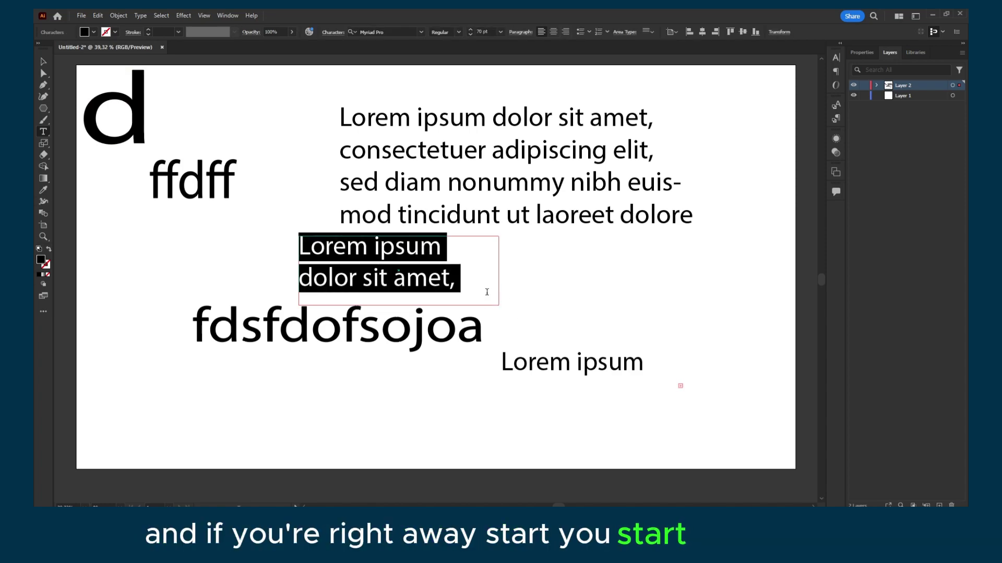
type("how are yo")
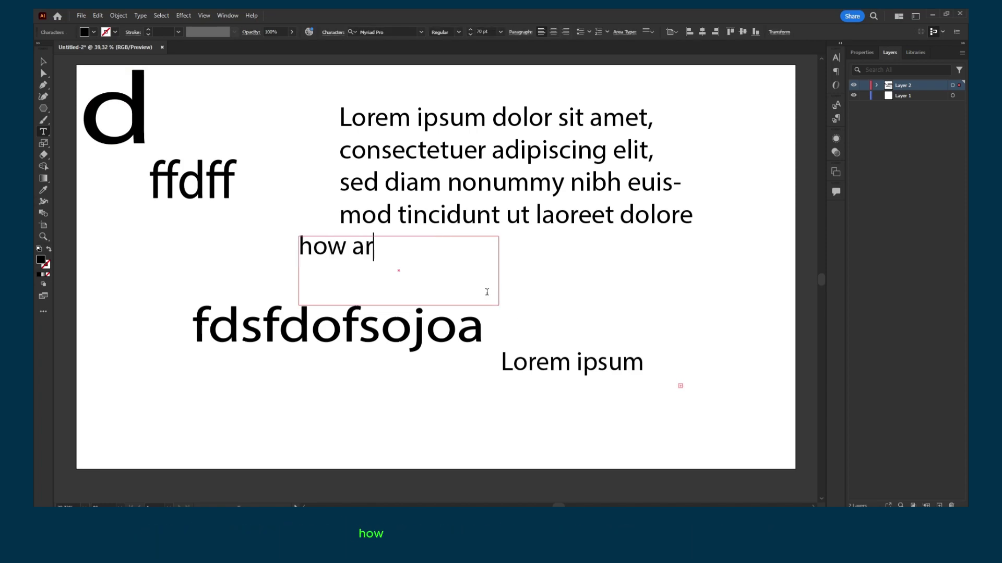
key("BackSpace")
key("BackSpace")
key("BackSpace")
key("BackSpace")
key("BackSpace")
key("BackSpace")
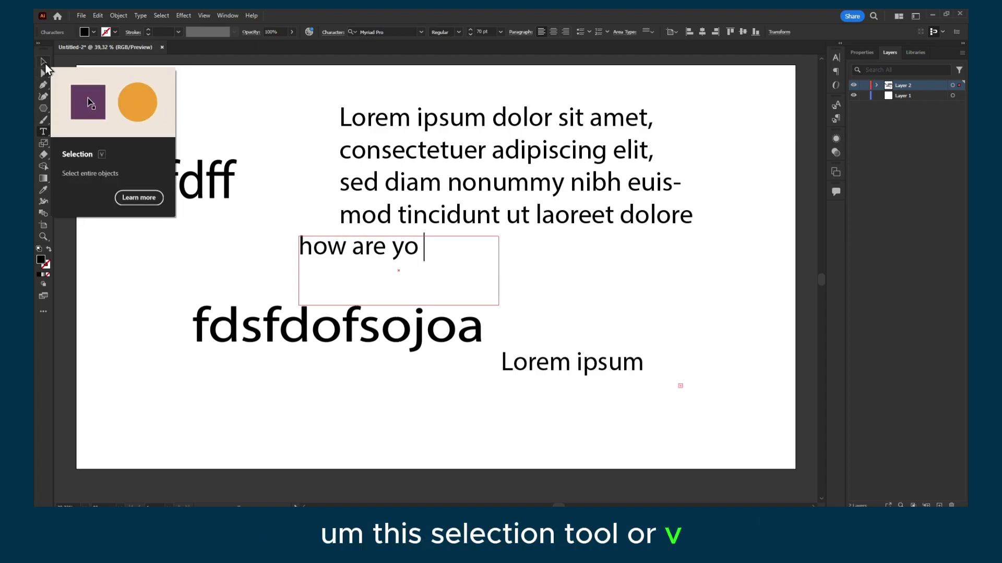
- Shrink the "how are yo" text frame closer to its text and move it slightly down and to the right
left_click(44, 67)
left_click_drag(496, 307, 485, 277)
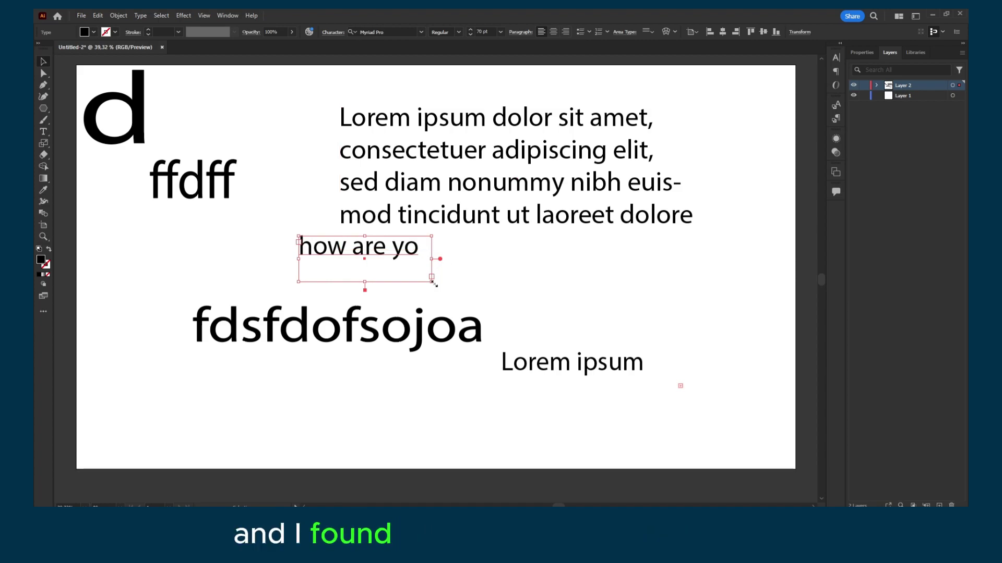
left_click_drag(406, 262, 425, 280)
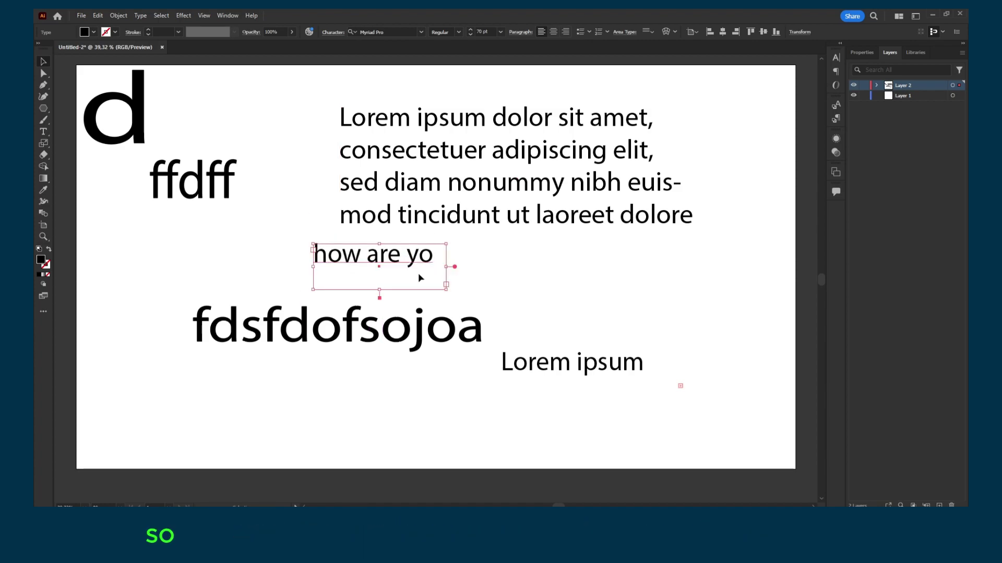
- Convert the "how are yo" text to outlines and enlarge it to about 1435 × 227 px
right_click(415, 256)
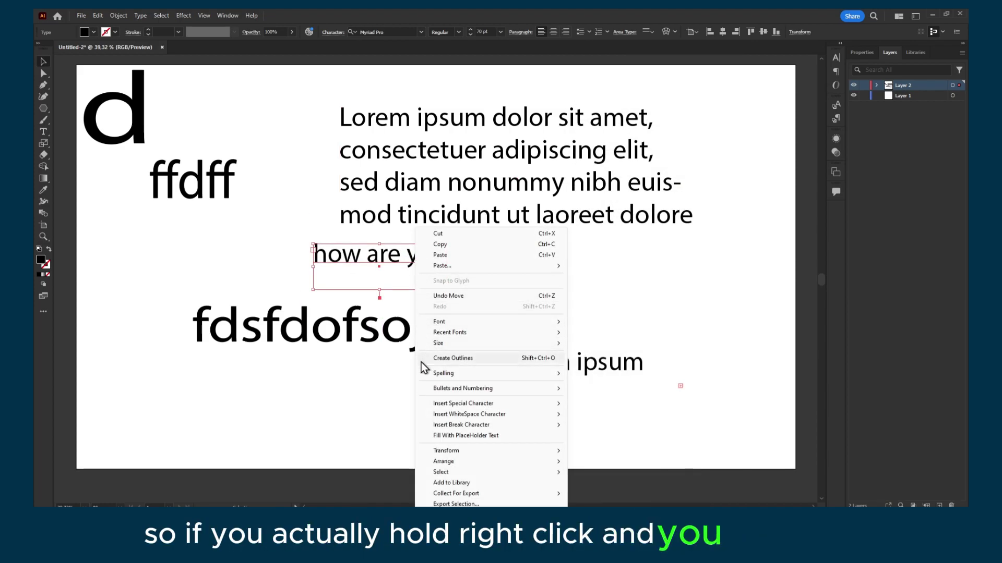
left_click(446, 360)
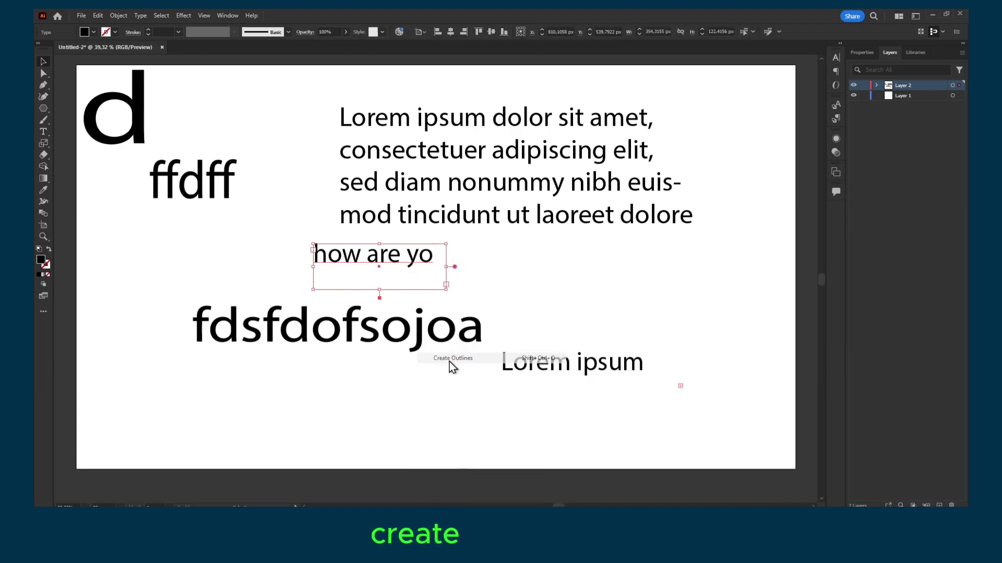
left_click_drag(388, 259, 511, 328)
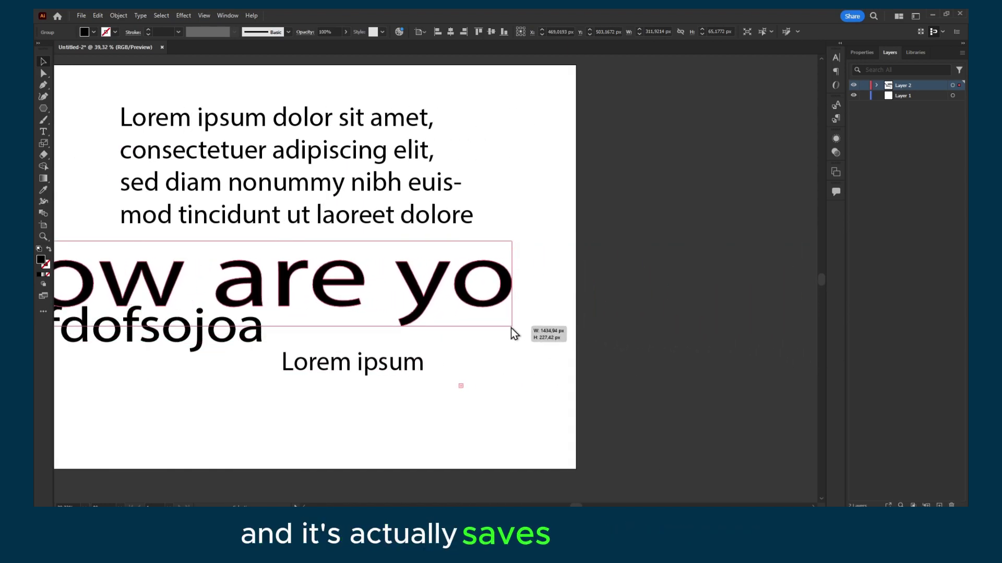
- Ungroup the outlined "how are yo" text and isolate the compound path of its letter y
right_click(406, 281)
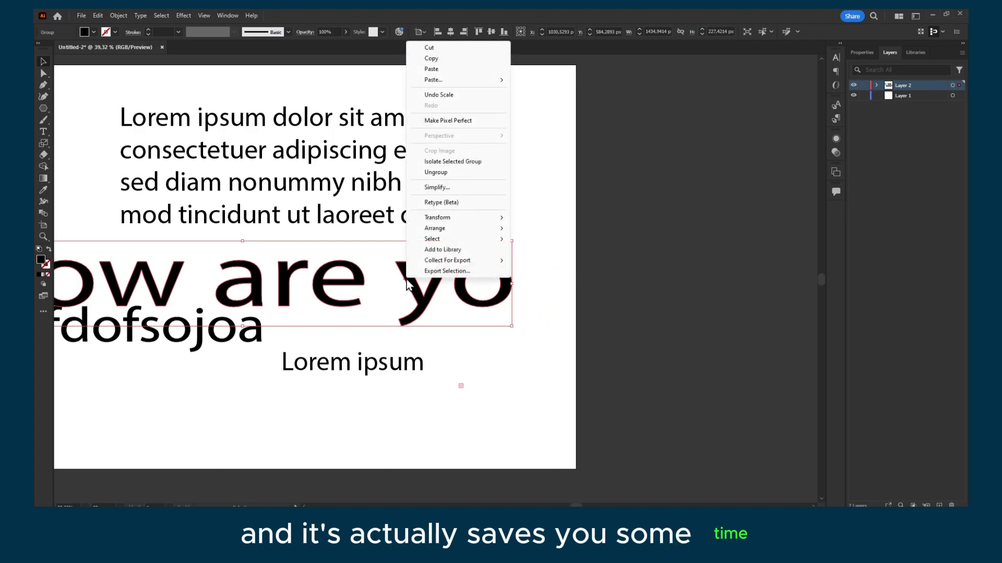
left_click(436, 172)
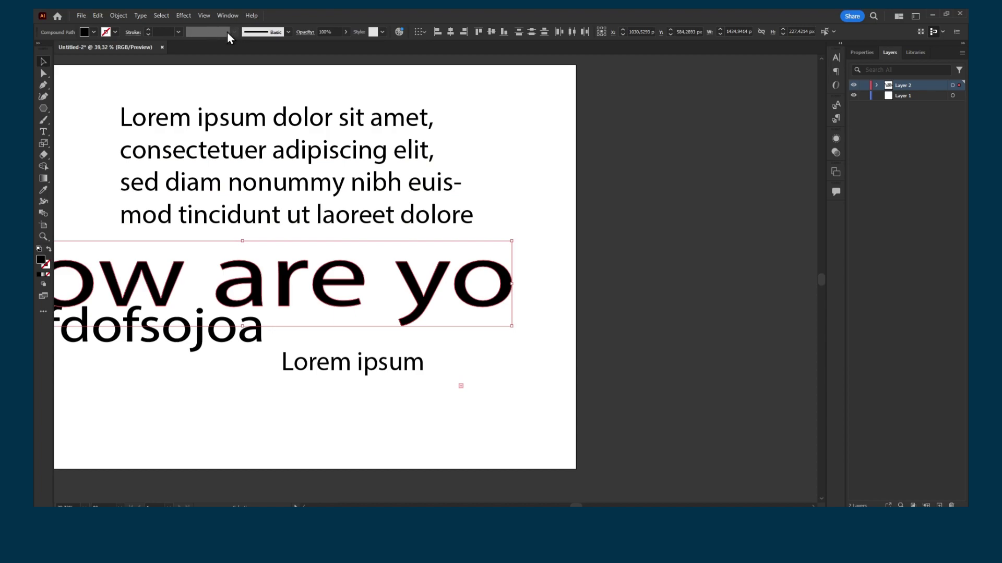
left_click(455, 254)
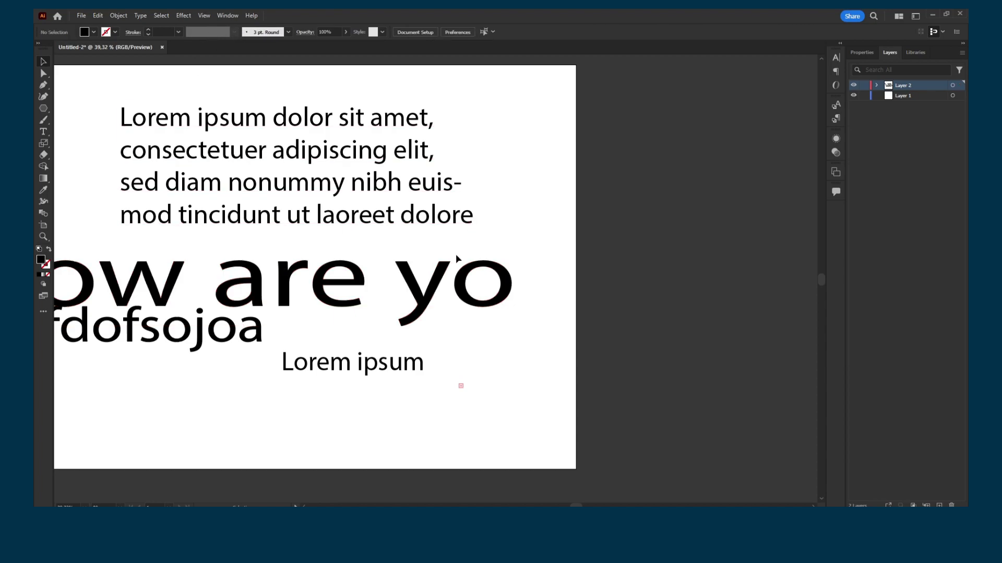
left_click(434, 286)
right_click(434, 286)
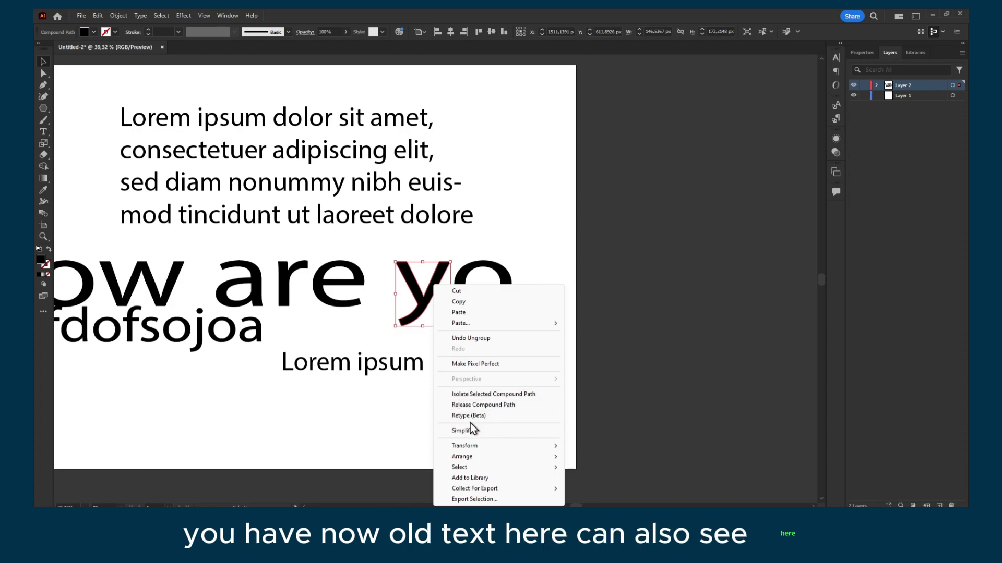
left_click(477, 395)
- Move the isolated letter y over the Lorem ipsum paragraph and enlarge it to about 595 × 630 px
left_click_drag(416, 292, 346, 200)
scroll(286, 228, "left", 4)
scroll(286, 228, "up", 1)
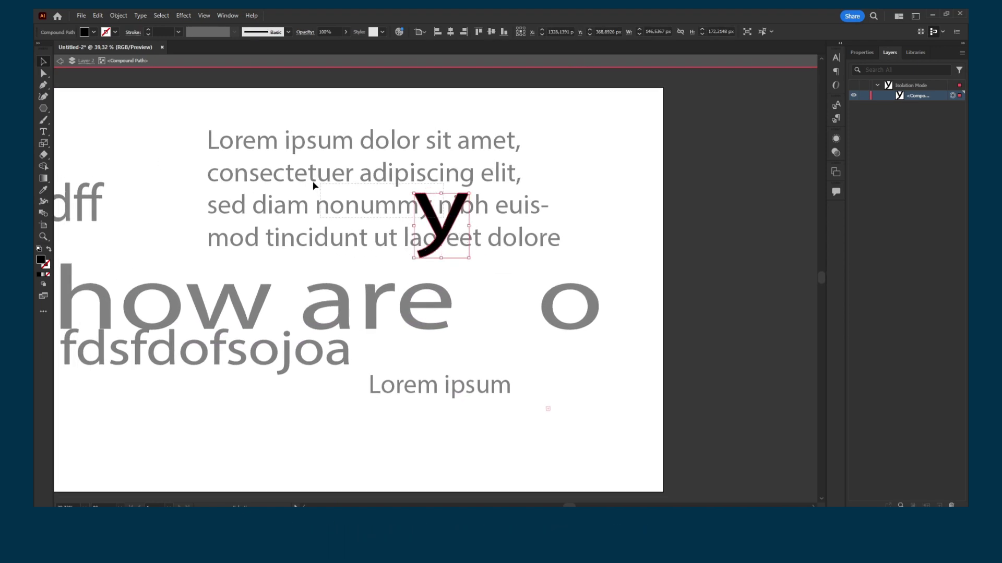
left_click_drag(469, 258, 640, 431)
left_click_drag(493, 305, 206, 216)
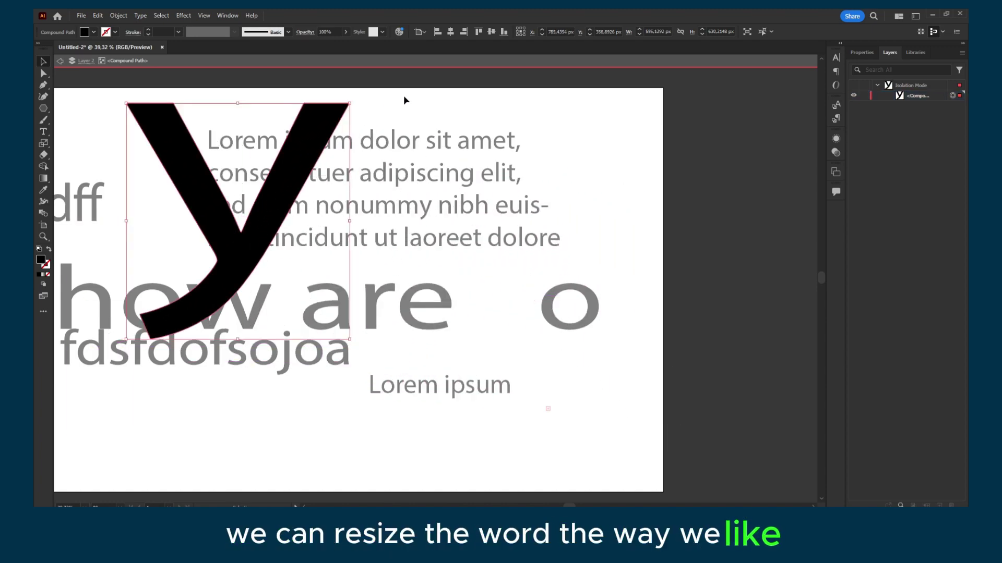
- Set the font size to 60 pt in the character settings while the letter y is selected
left_click(835, 57)
left_click(731, 96)
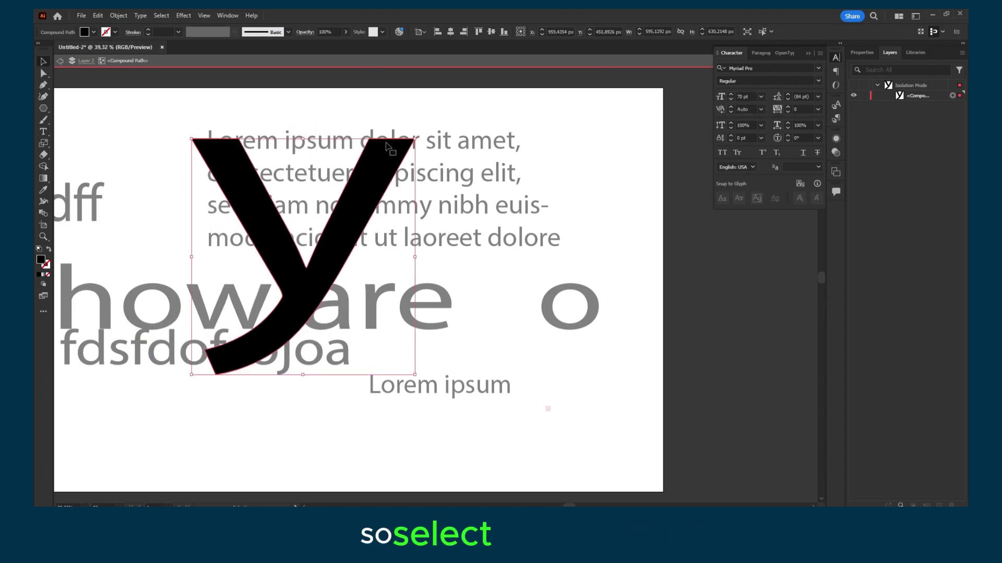
left_click(731, 96)
left_click(761, 97)
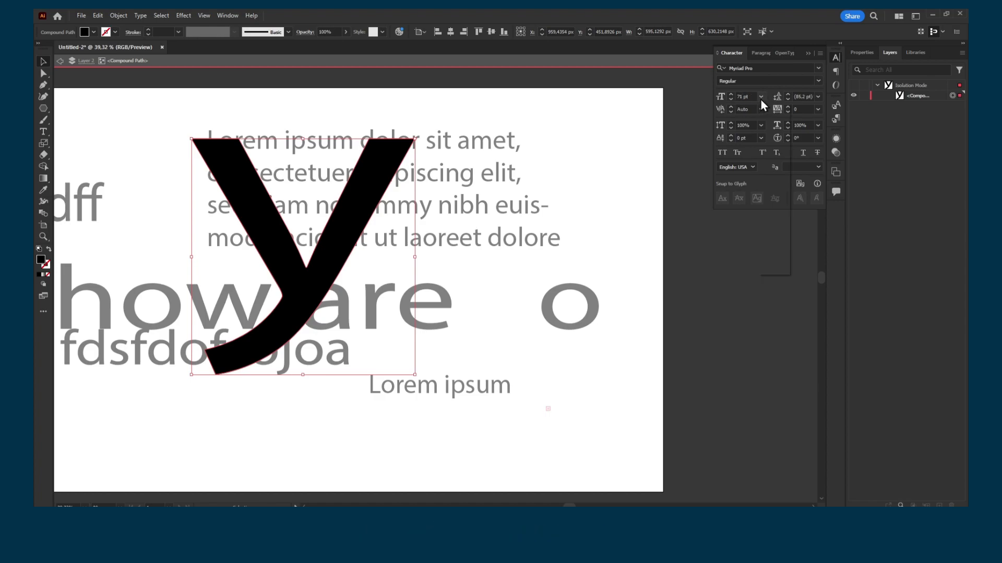
left_click(772, 242)
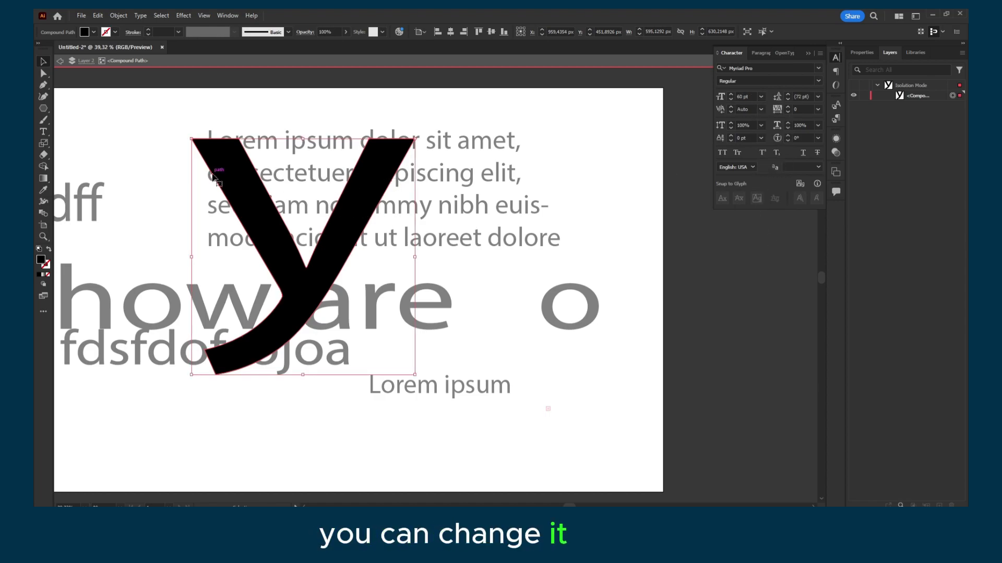
- Reposition the enlarged letter y further right and down on the artboard
left_click_drag(213, 177, 285, 214)
left_click_drag(264, 176, 318, 198)
right_click(388, 275)
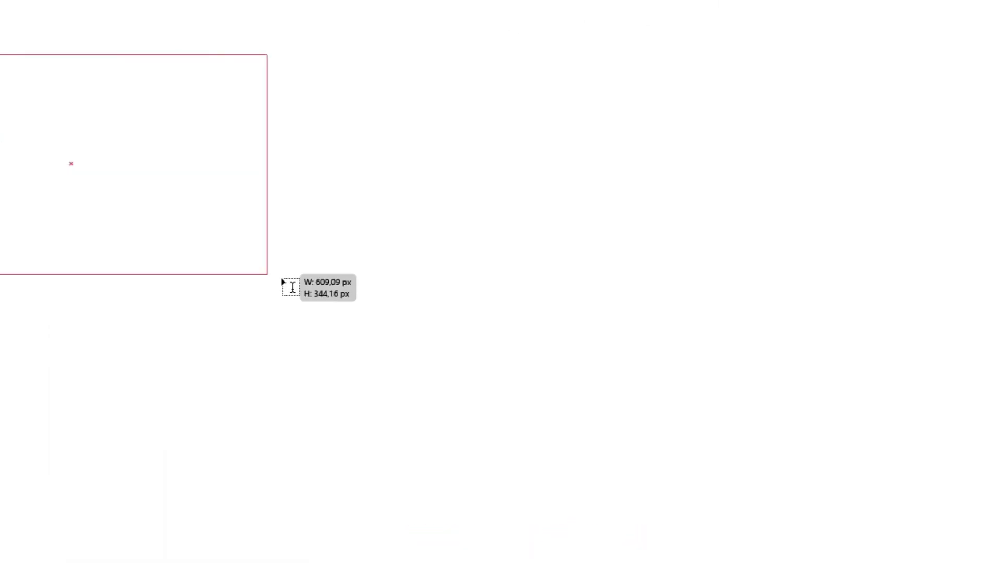
- Draw a wide text area for "fdsfdofsojoa" at 72 pt and a second small text area above it
left_click_drag(282, 279, 543, 268)
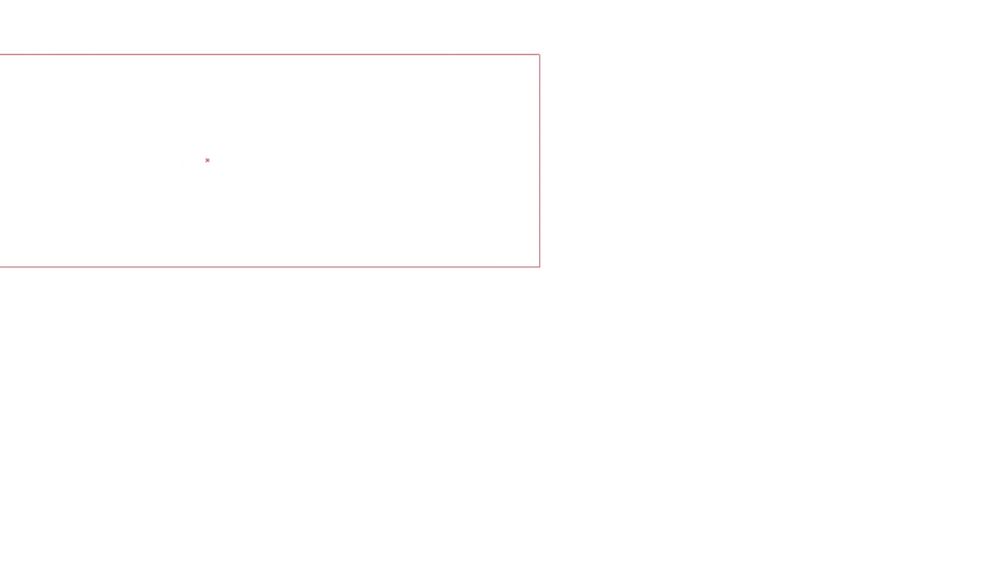
left_click(543, 0)
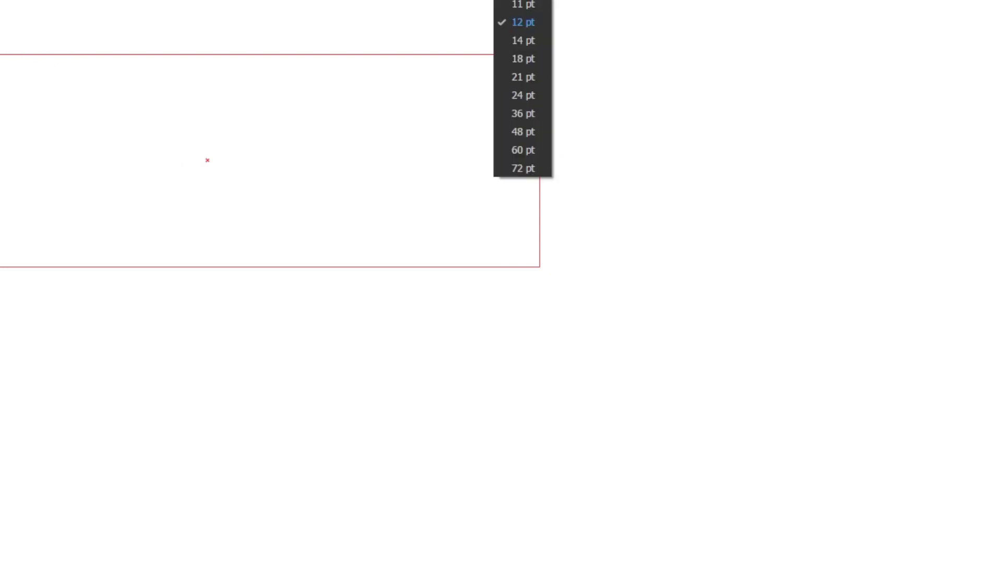
left_click(525, 168)
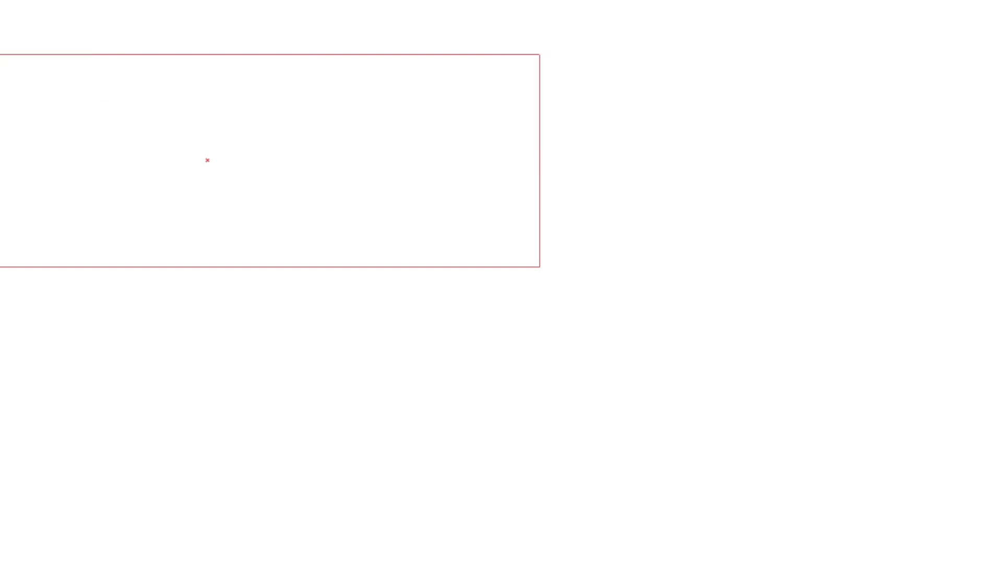
left_click(526, 168)
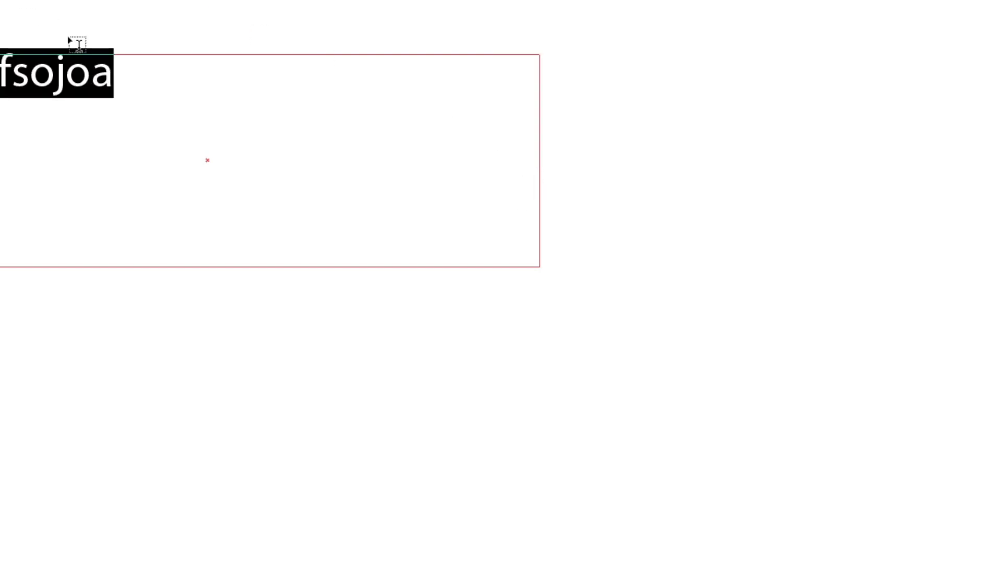
left_click(319, 44)
left_click_drag(3, 2, 44, 21)
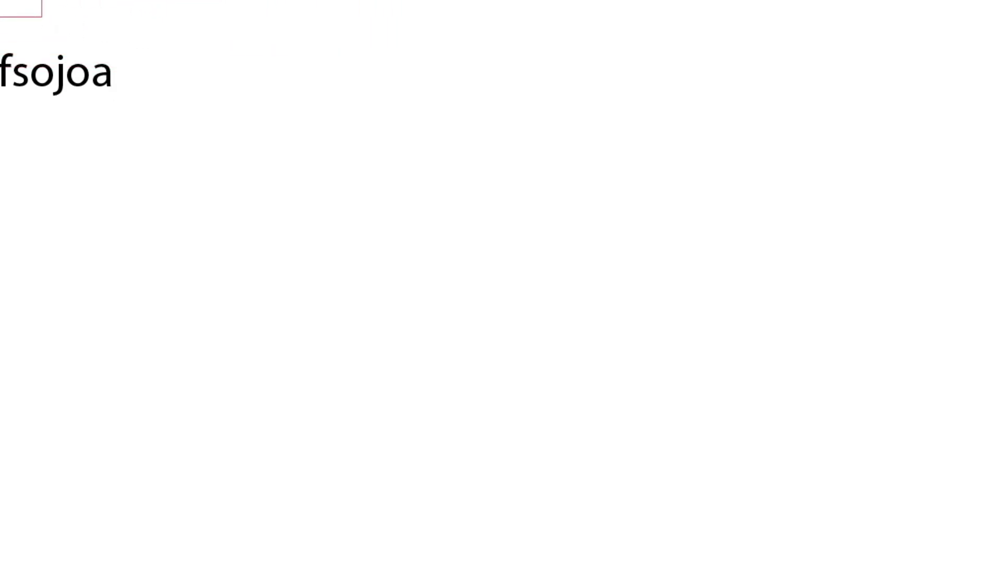
- Enable Fill New Type Objects With Placeholder Text in the Type preferences
right_click(37, 5)
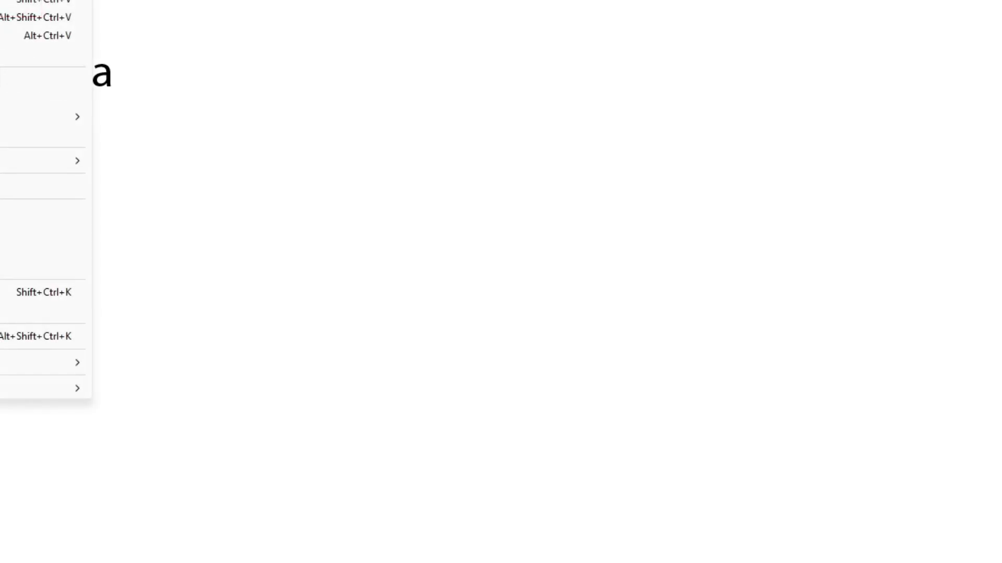
mouse_move(79, 389)
left_click(117, 423)
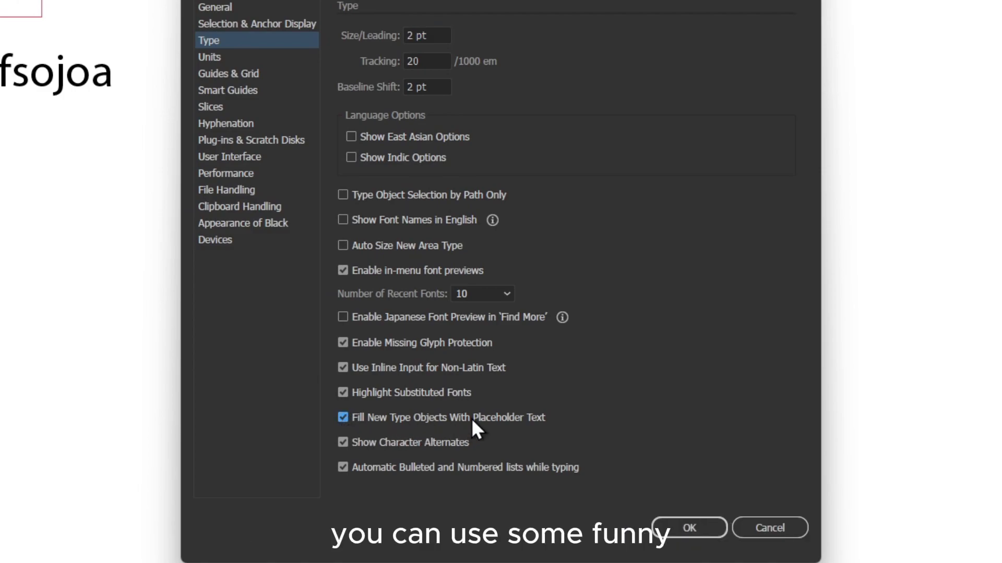
left_click(683, 528)
- Draw a large text area filled with Lorem ipsum placeholder text beside the "fdsfdofsojoa" text
left_click_drag(226, 1, 832, 244)
left_click(651, 113)
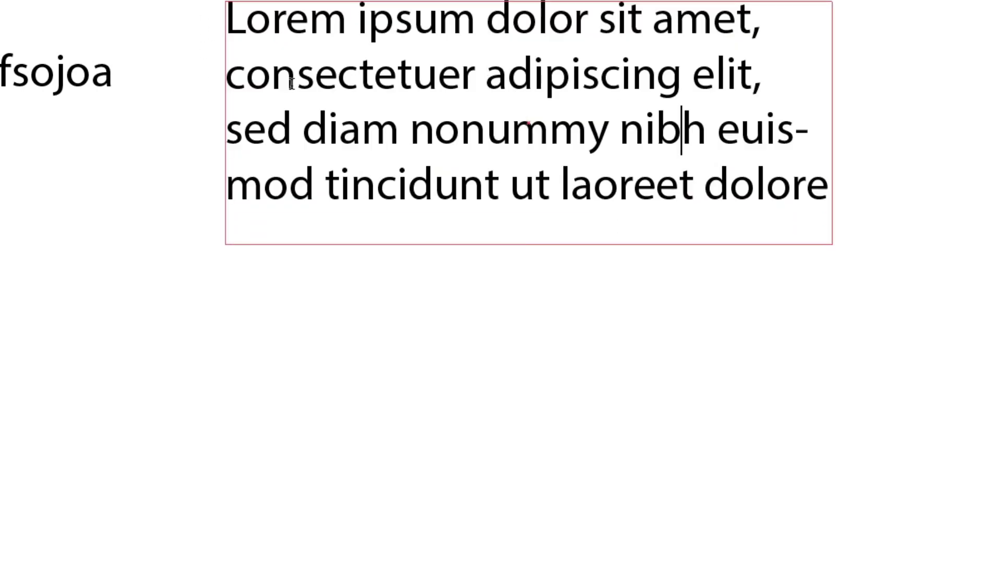
- Draw a small text area filled with Lorem ipsum placeholder text below the "fdsfdofsojoa" text
left_click_drag(1, 185, 160, 255)
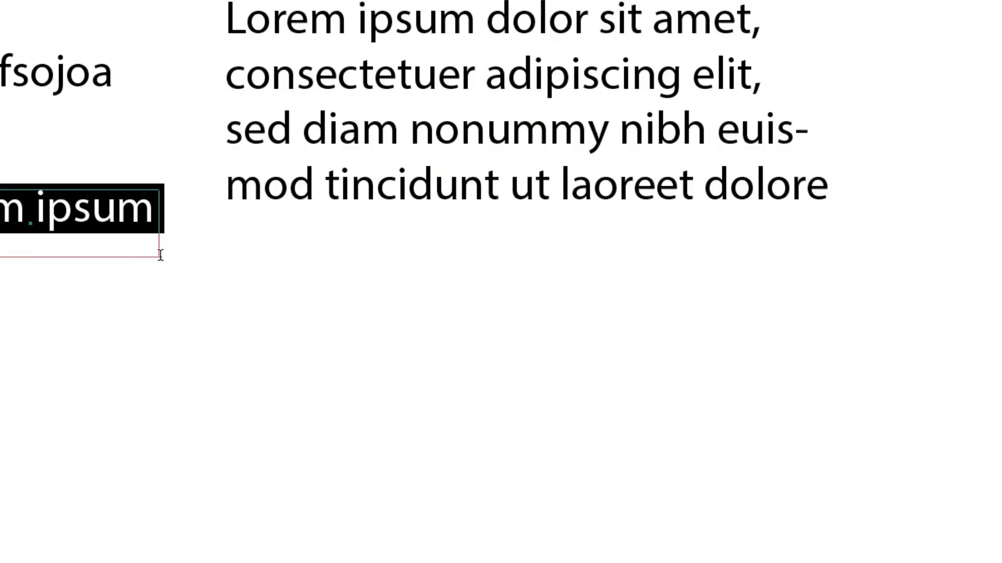
triple_click(130, 217)
left_click(519, 168)
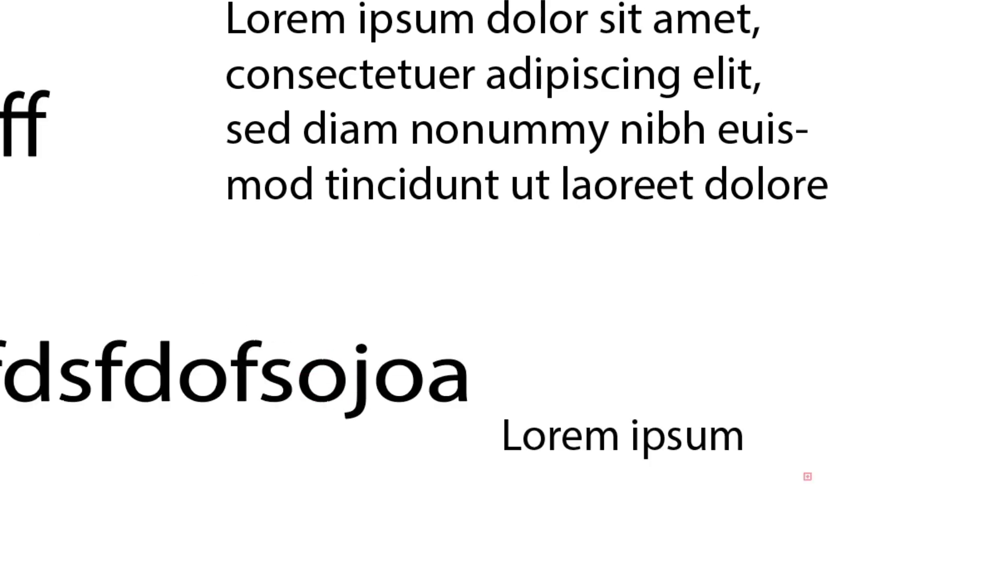
- Draw a text area just below the large placeholder paragraph and replace its placeholder text with "how are yo"
left_click_drag(156, 221, 497, 339)
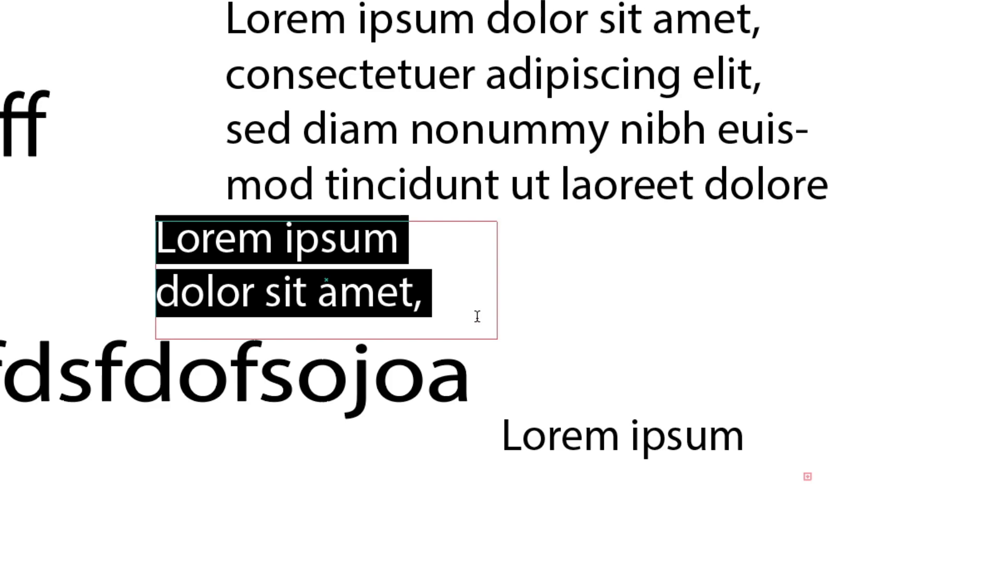
type("how are yo udoig")
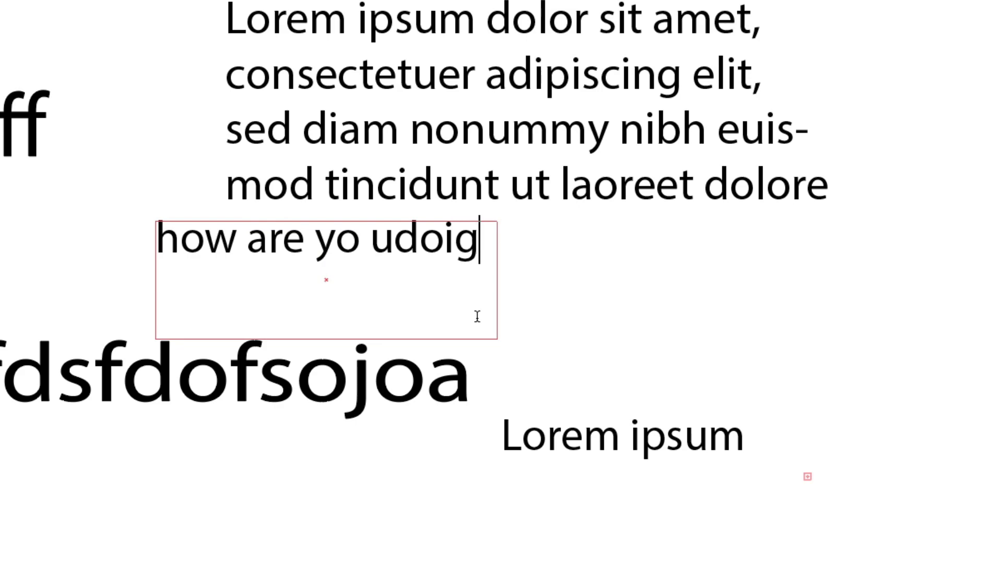
key("BackSpace")
key("BackSpace")
key("BackSpace")
key("BackSpace")
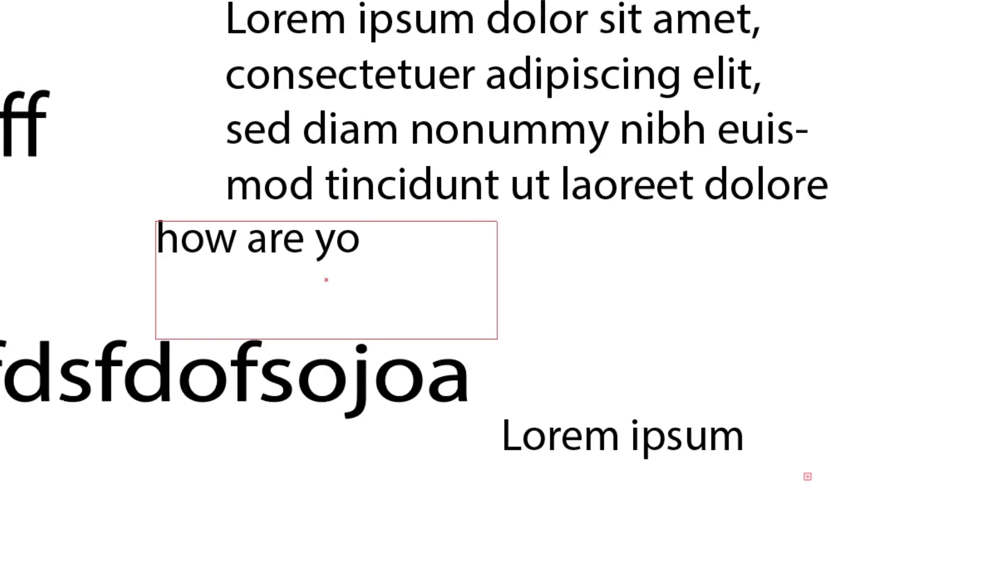
key("Escape")
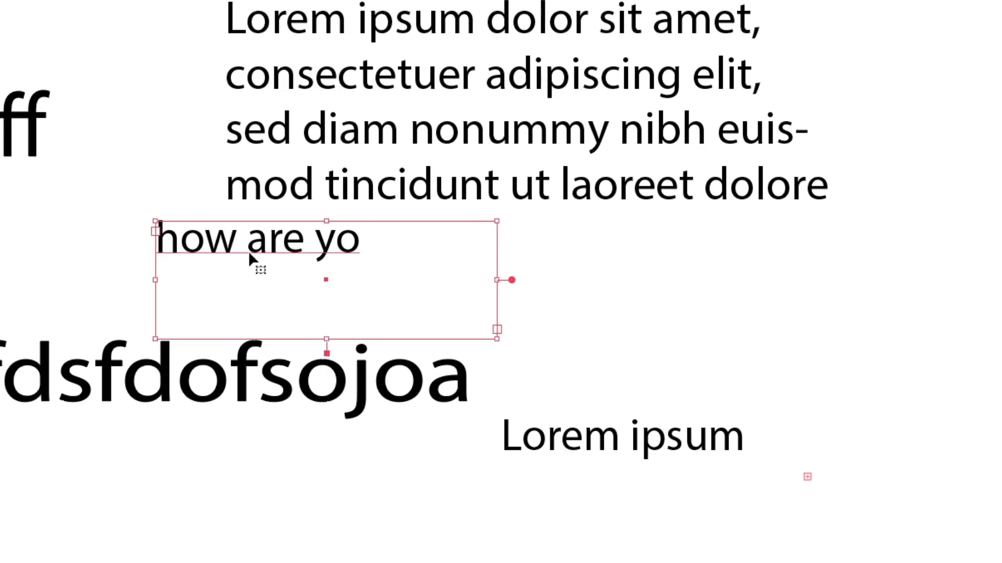